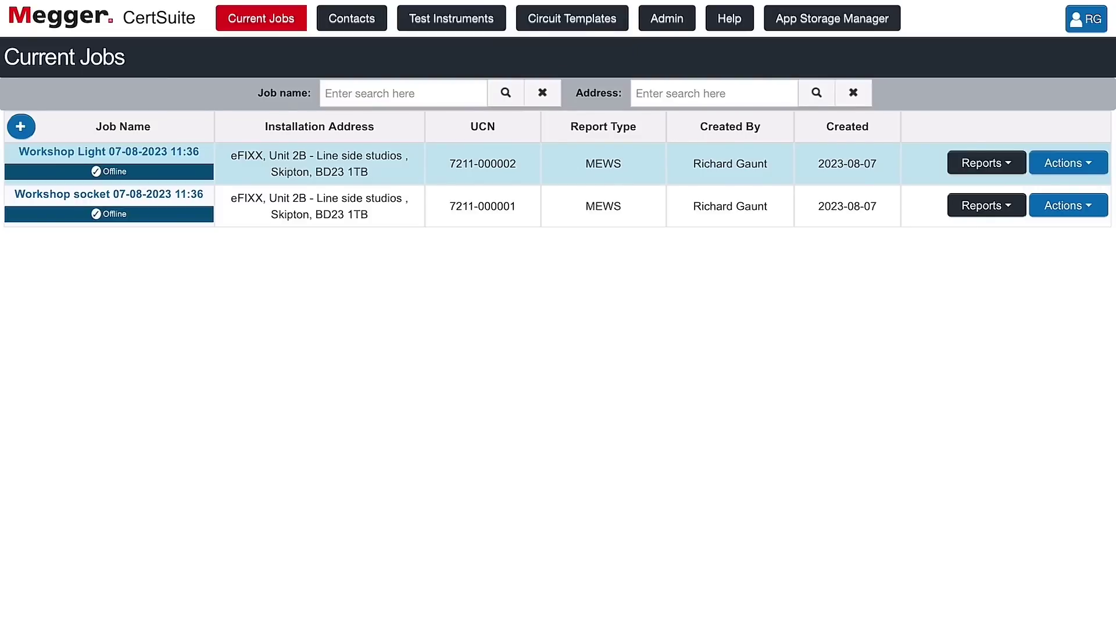
Open the list of current test instruments and check the registered tester and the MFT options
{"action": "left_click", "coordinate": [451, 18]}
{"action": "left_click", "coordinate": [466, 53]}
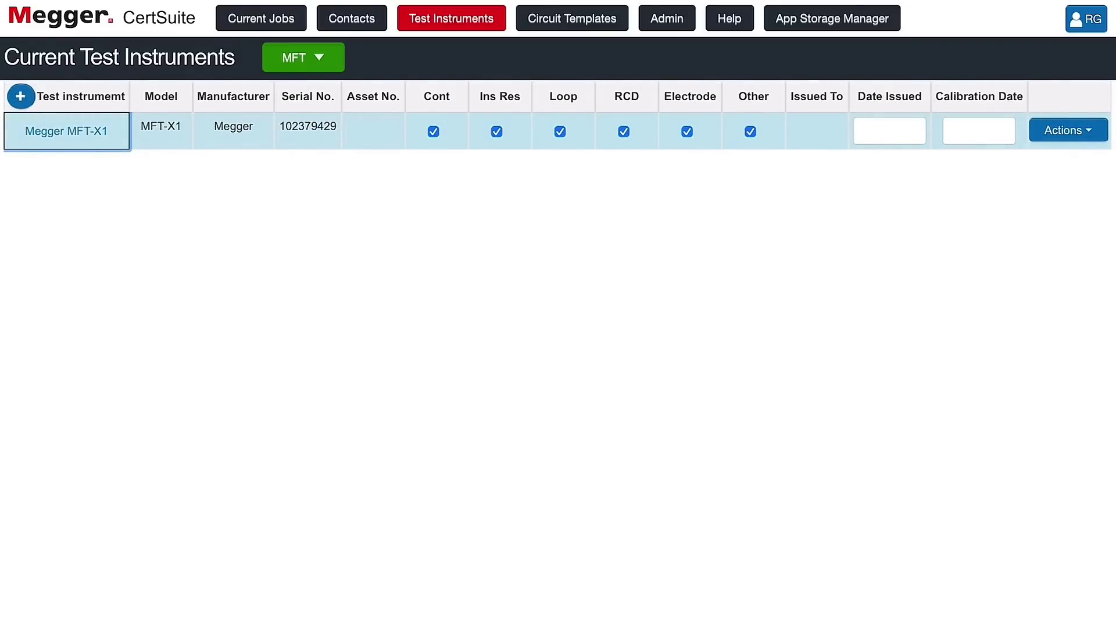
{"action": "left_click", "coordinate": [303, 56]}
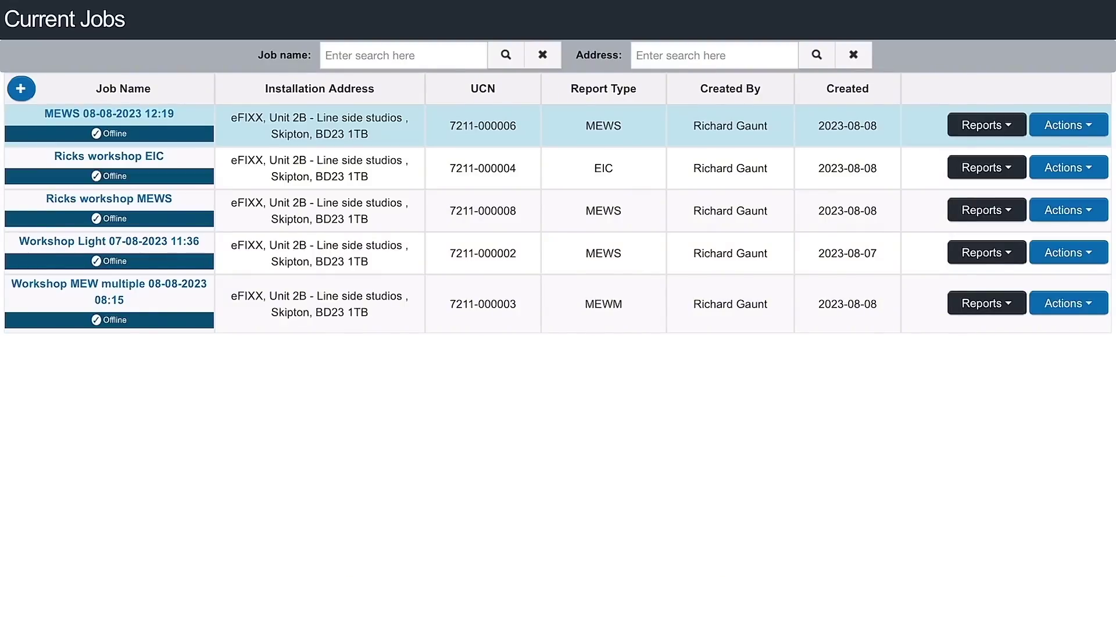
View the certificate types offered for a new job in the UK Electrical Certification category, then leave without creating one
{"action": "left_click", "coordinate": [20, 88]}
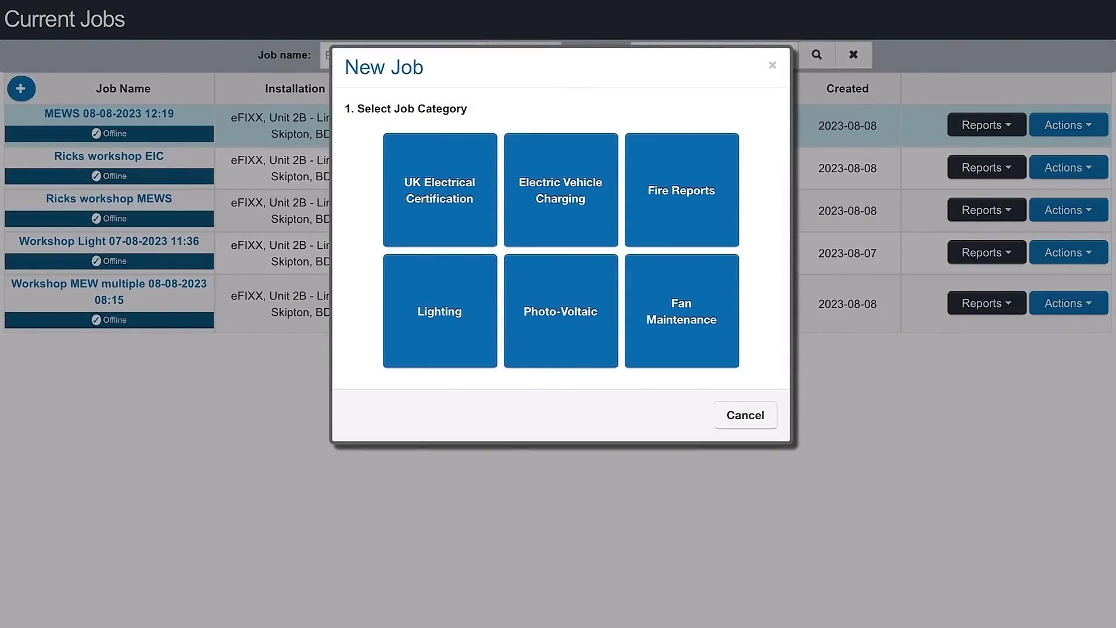
{"action": "left_click", "coordinate": [440, 190]}
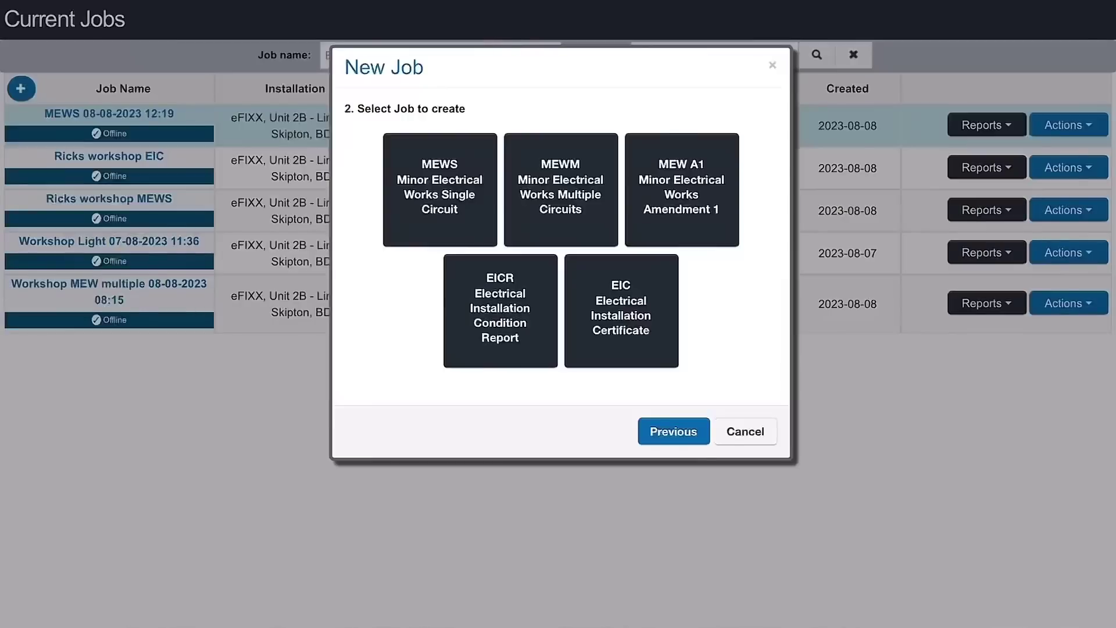
{"action": "key", "text": "Escape"}
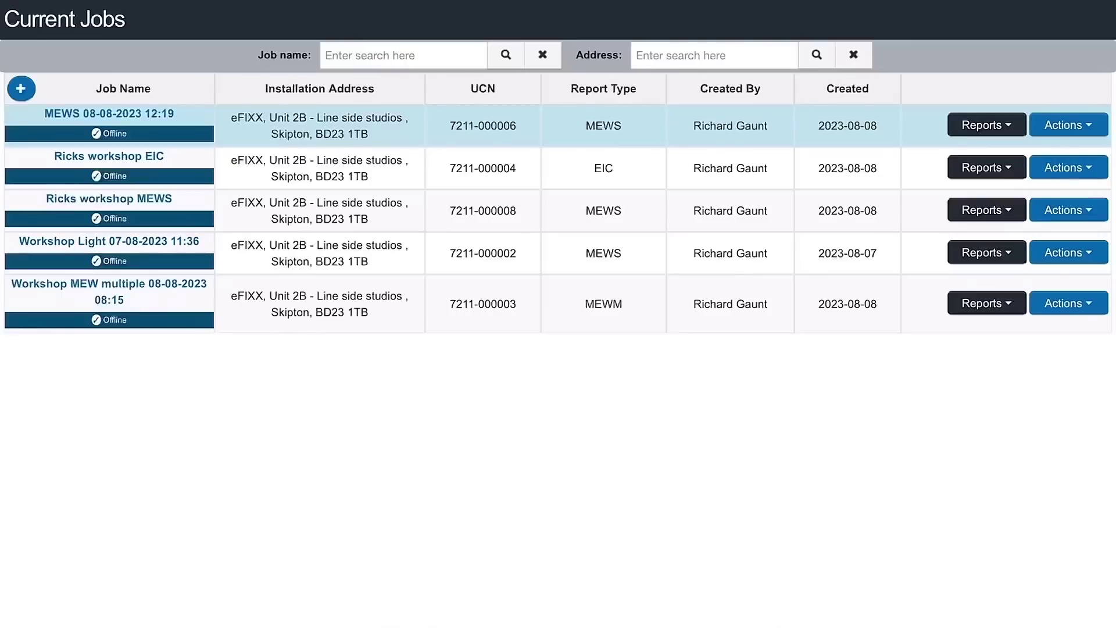
Start a copy of the workshop EIC job and set its report type to Minor Electrical Works Single Circuit (MEWS)
{"action": "left_click", "coordinate": [1068, 167]}
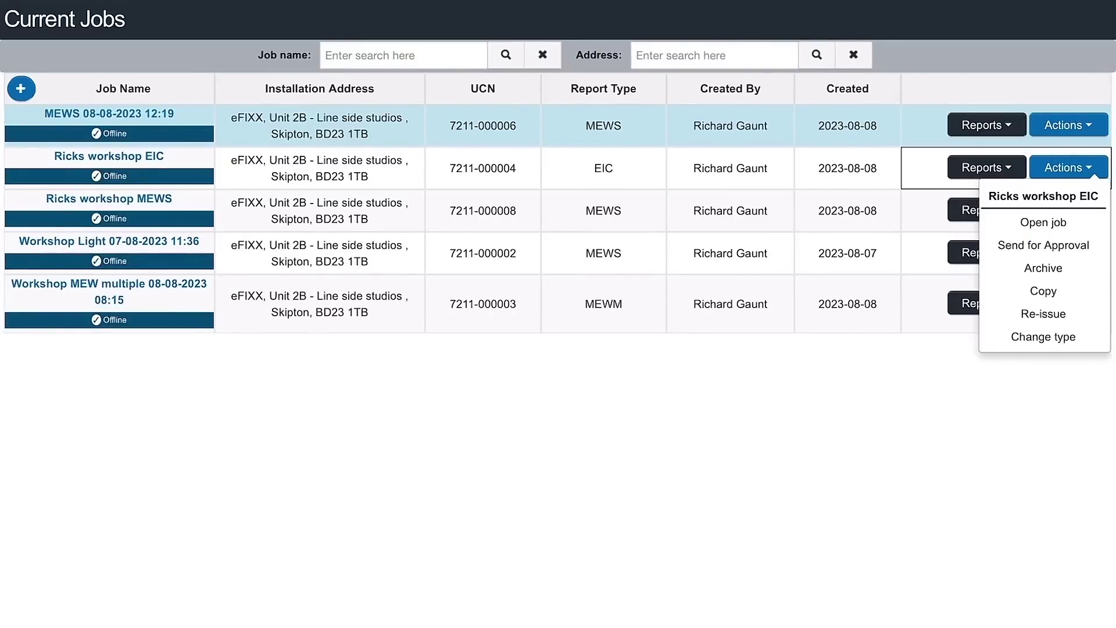
{"action": "left_click", "coordinate": [1043, 291]}
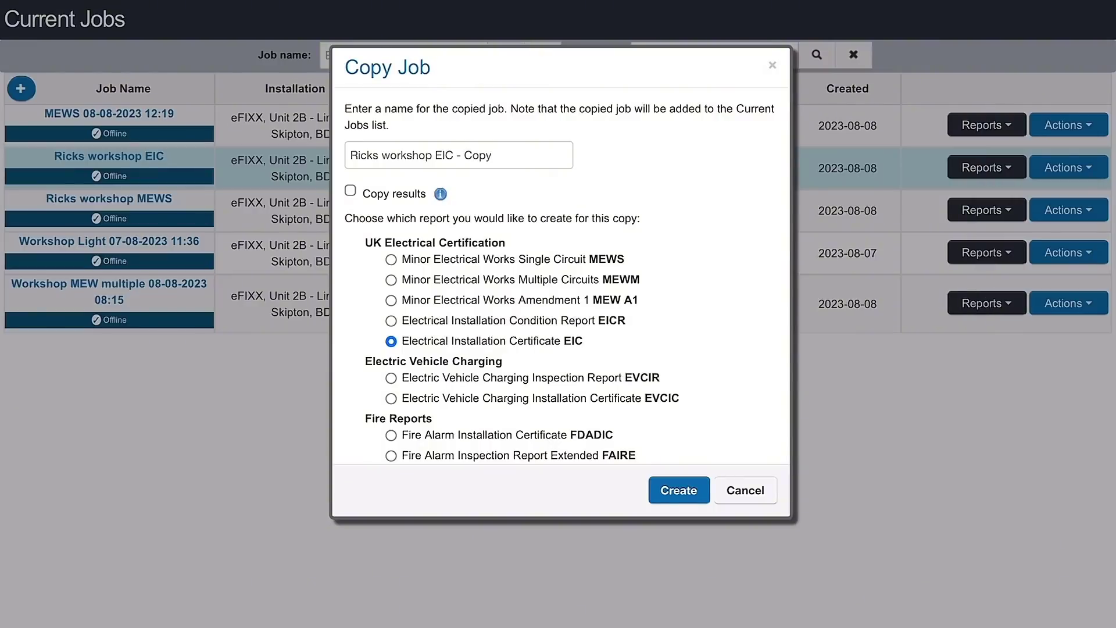
{"action": "left_click", "coordinate": [391, 259]}
Change the ending of the copied job's name to "MEWS Socket" and create the copy
{"action": "left_click", "coordinate": [494, 155]}
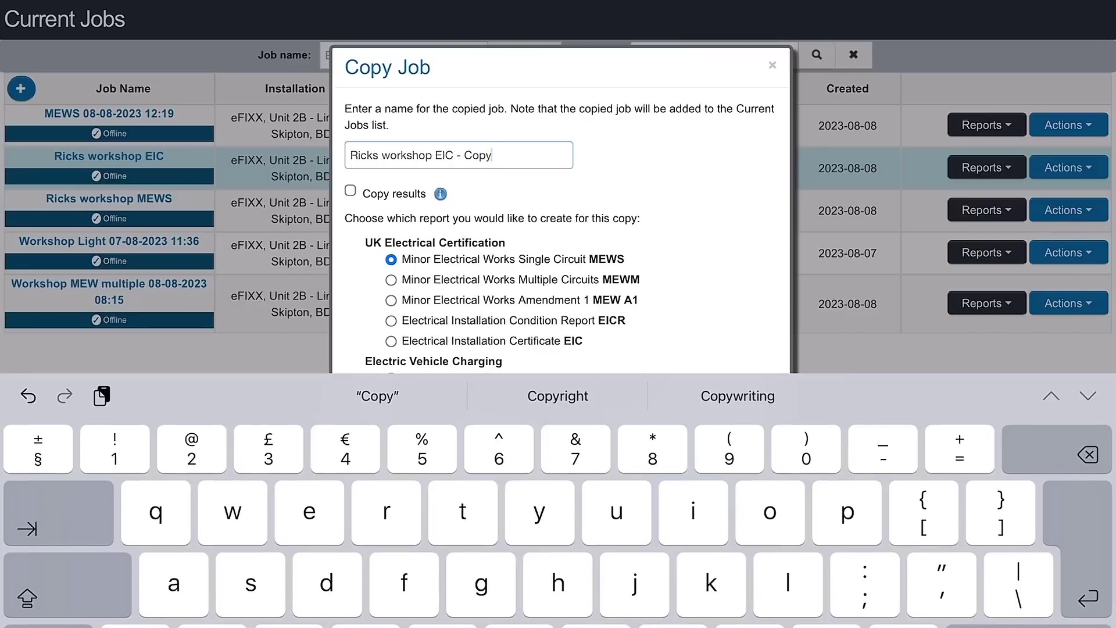
{"action": "key", "text": "BackSpace"}
{"action": "key", "text": "BackSpace"}
{"action": "key", "text": "BackSpace"}
{"action": "key", "text": "BackSpace"}
{"action": "key", "text": "BackSpace"}
{"action": "key", "text": "BackSpace"}
{"action": "key", "text": "BackSpace"}
{"action": "key", "text": "BackSpace"}
{"action": "key", "text": "BackSpace"}
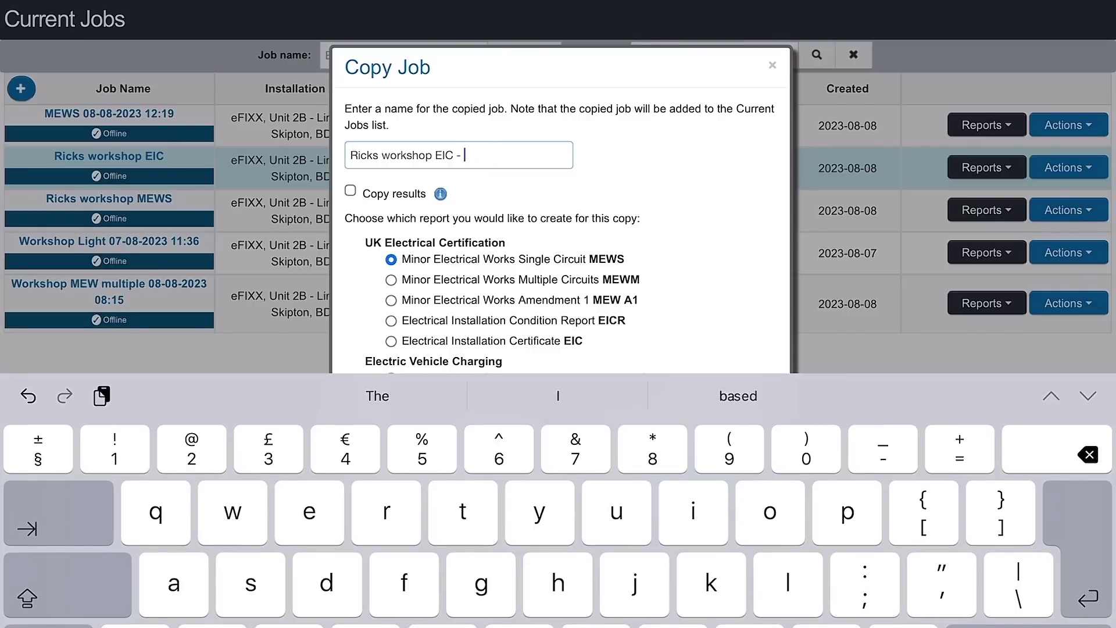
{"action": "key", "text": "BackSpace"}
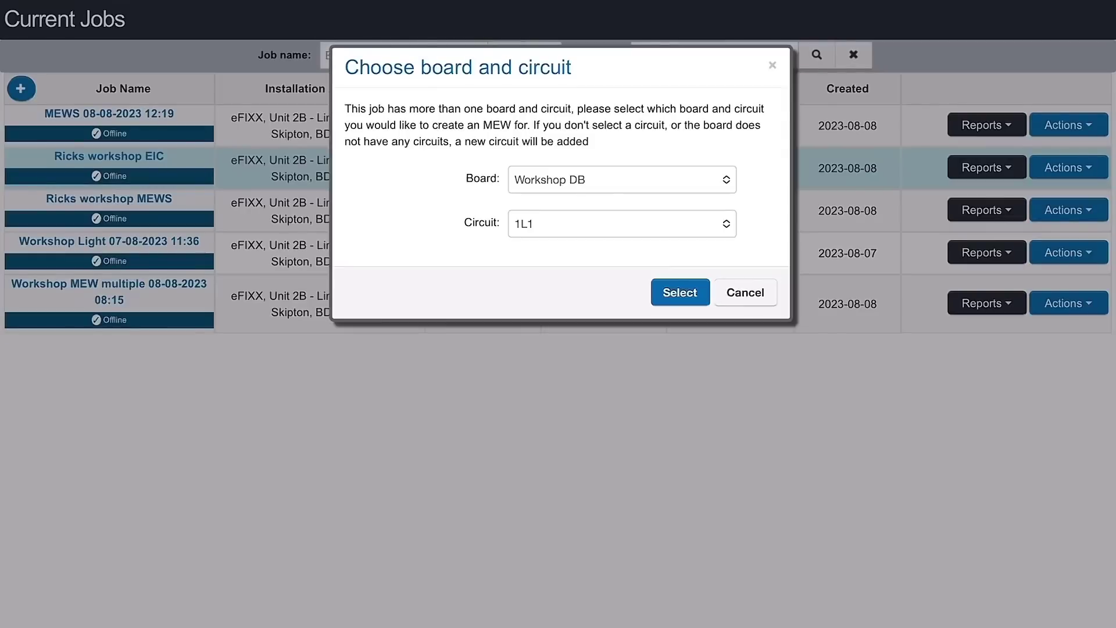
Choose circuit 3L2 on the Workshop DB board as the circuit for the copied job
{"action": "left_click", "coordinate": [622, 224]}
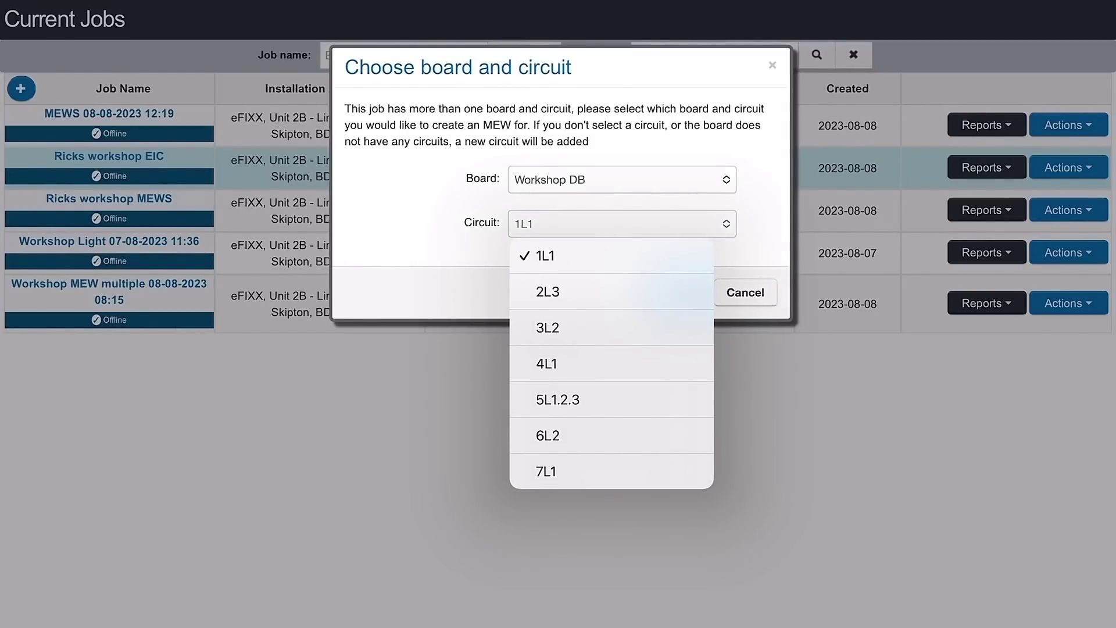
{"action": "left_click", "coordinate": [610, 327]}
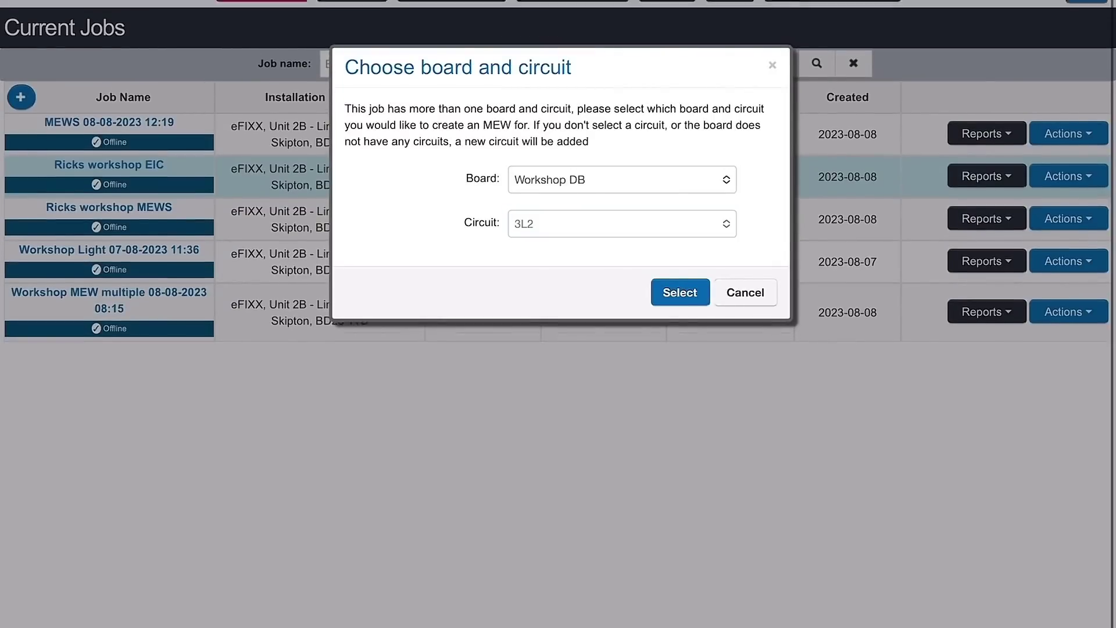
{"action": "key", "text": "Return"}
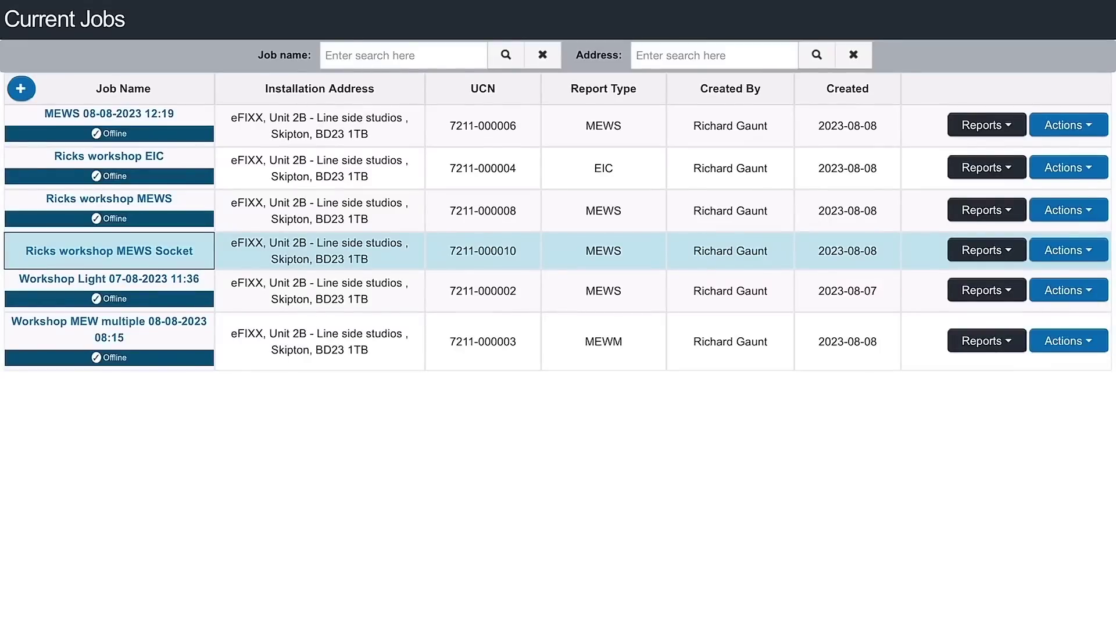
Open the new MEWS Socket job and review its job details and the installation's occupier, contact and address details
{"action": "left_click", "coordinate": [110, 250]}
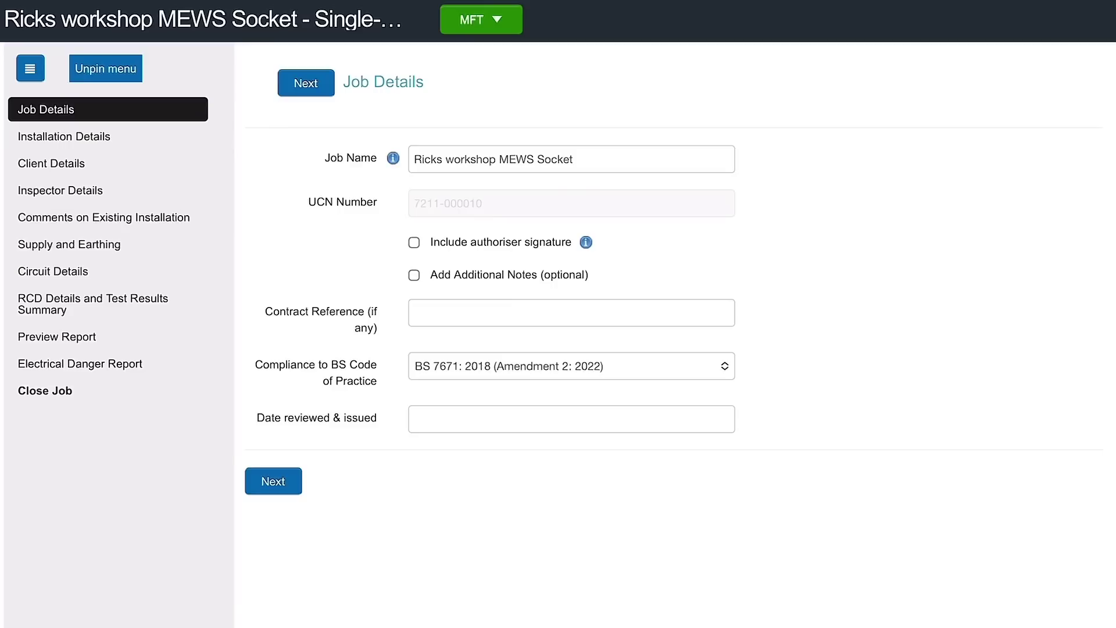
{"action": "left_click", "coordinate": [273, 481]}
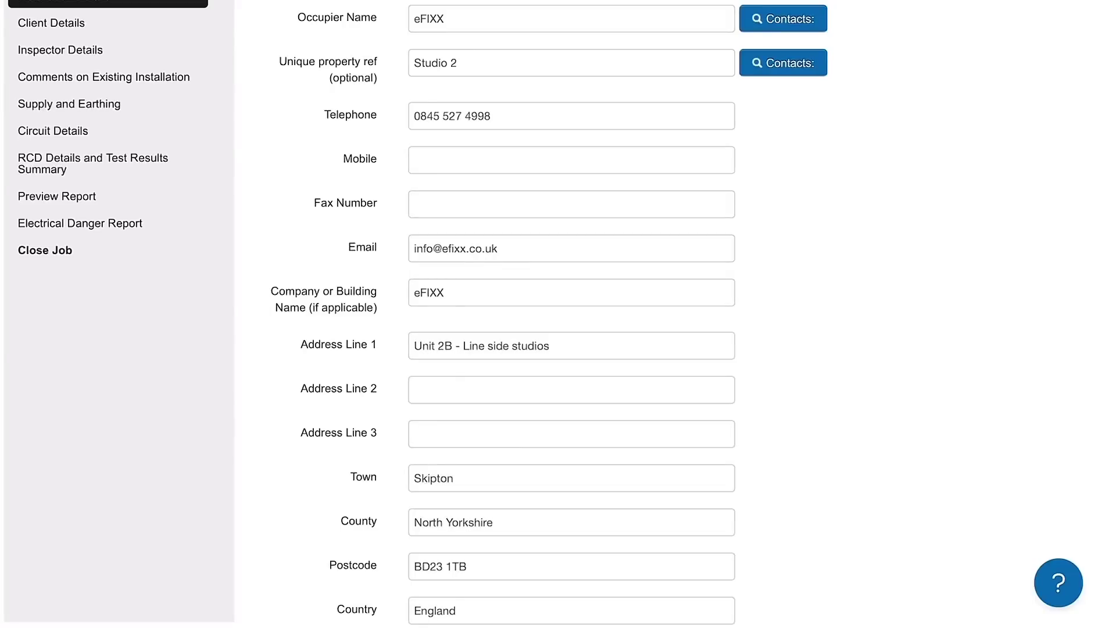
{"action": "scroll", "coordinate": [558, 314], "scroll_direction": "down", "scroll_amount": 5}
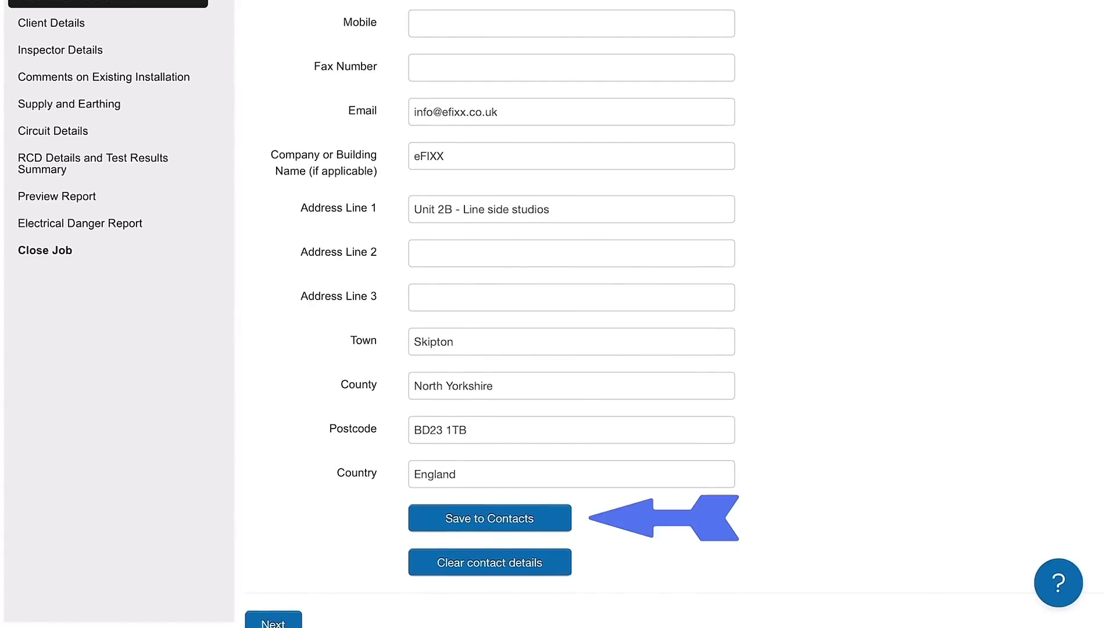
{"action": "scroll", "coordinate": [571, 313], "scroll_direction": "up", "scroll_amount": 3}
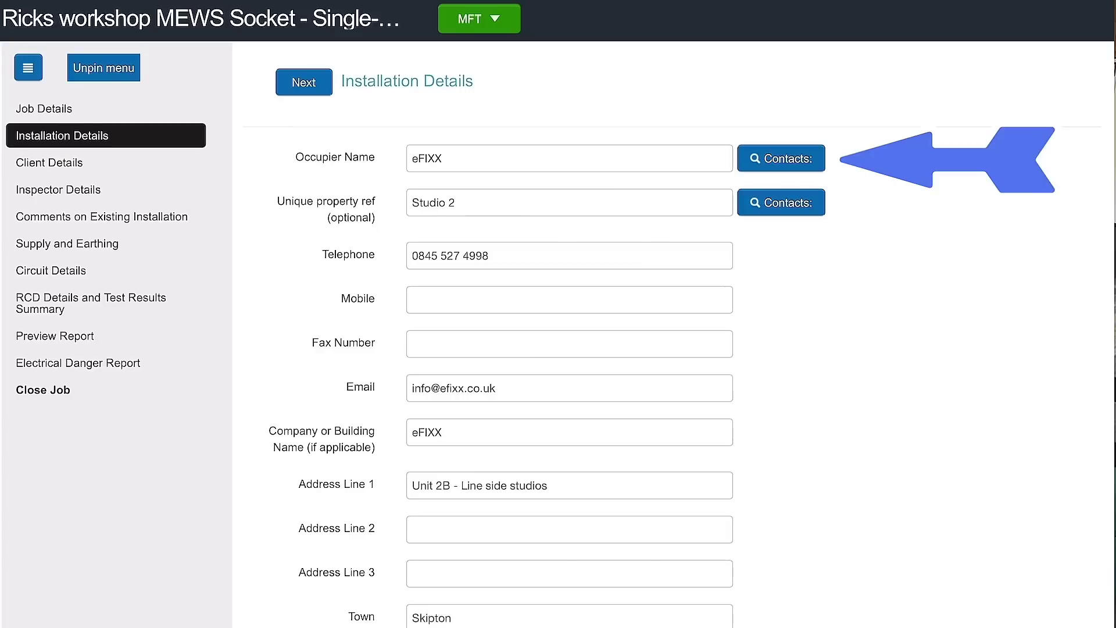
{"action": "scroll", "coordinate": [686, 366], "scroll_direction": "down", "scroll_amount": 3}
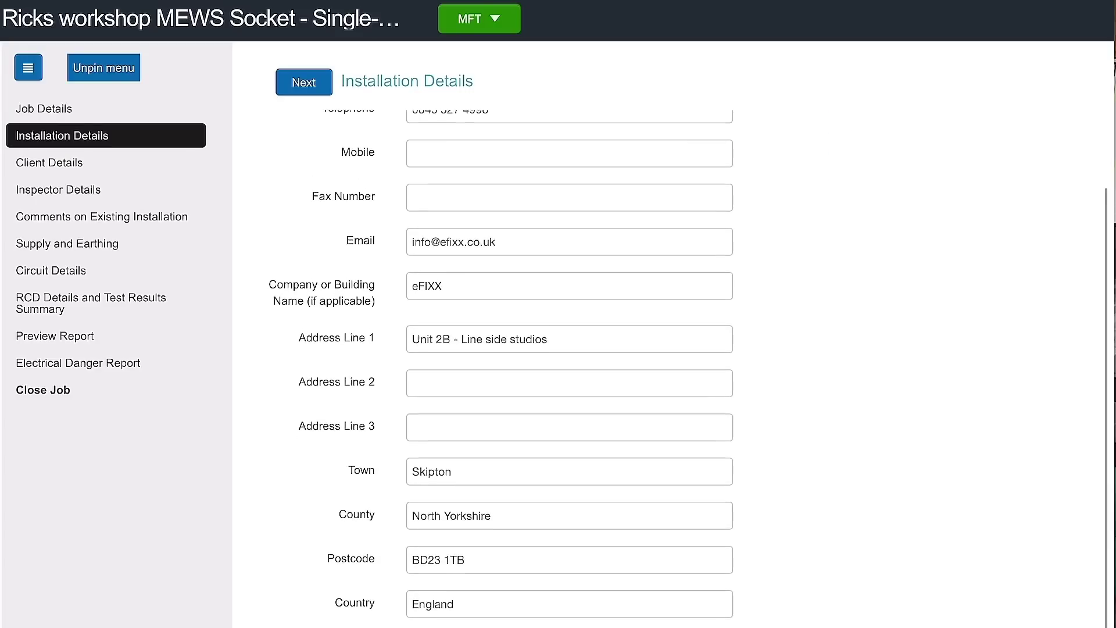
{"action": "scroll", "coordinate": [686, 366], "scroll_direction": "up", "scroll_amount": 1}
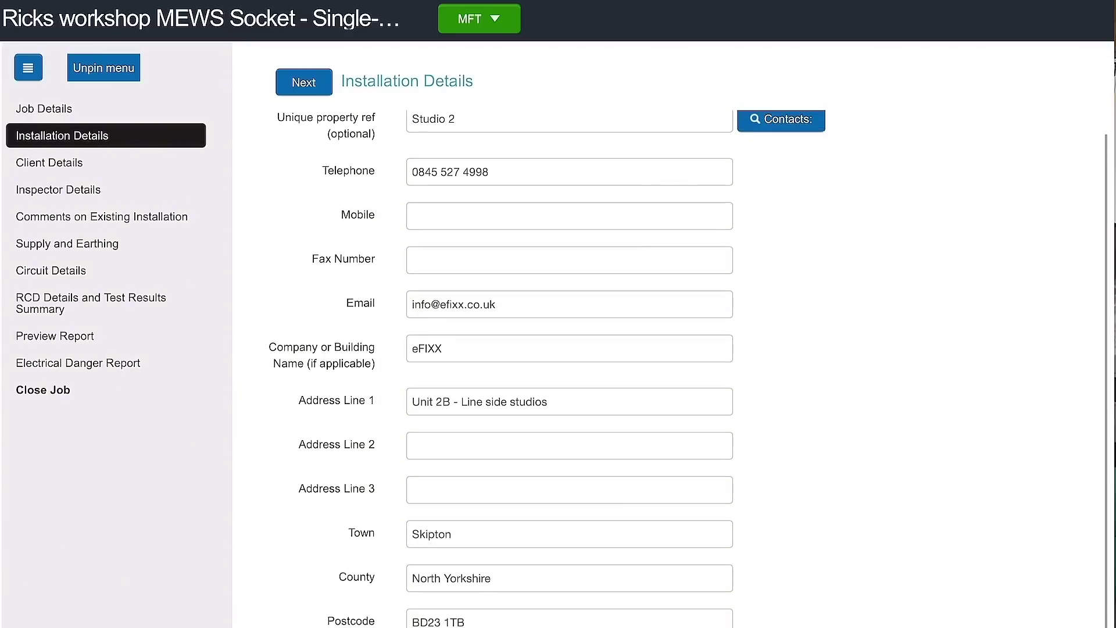
{"action": "left_click", "coordinate": [490, 171]}
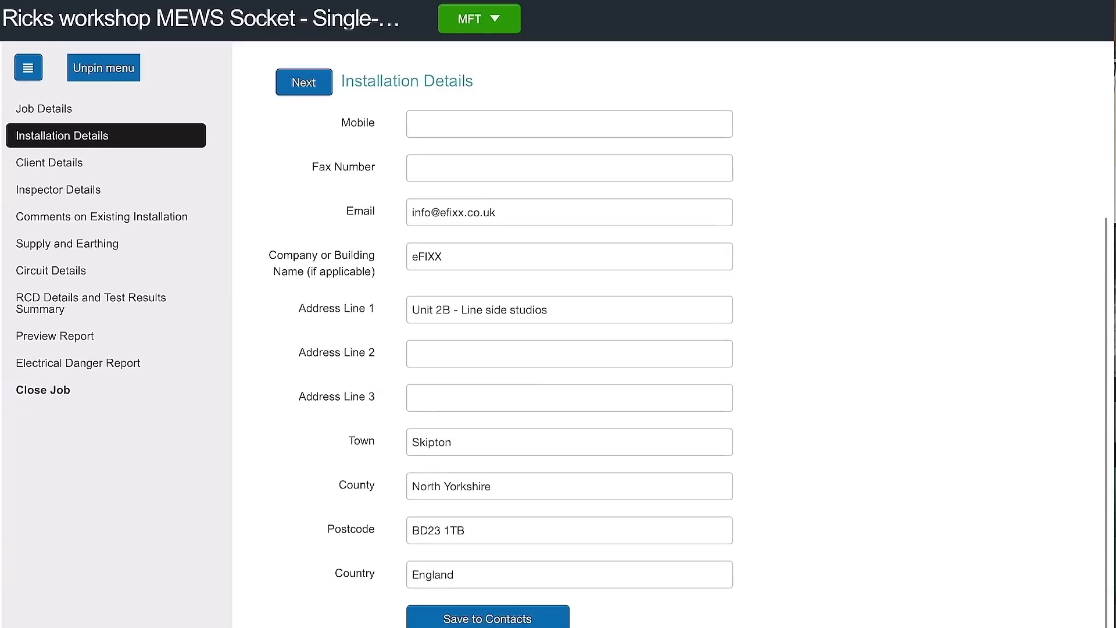
Review the job's client details and inspector details, including the inspector registration and test instrument fields
{"action": "left_click", "coordinate": [49, 162]}
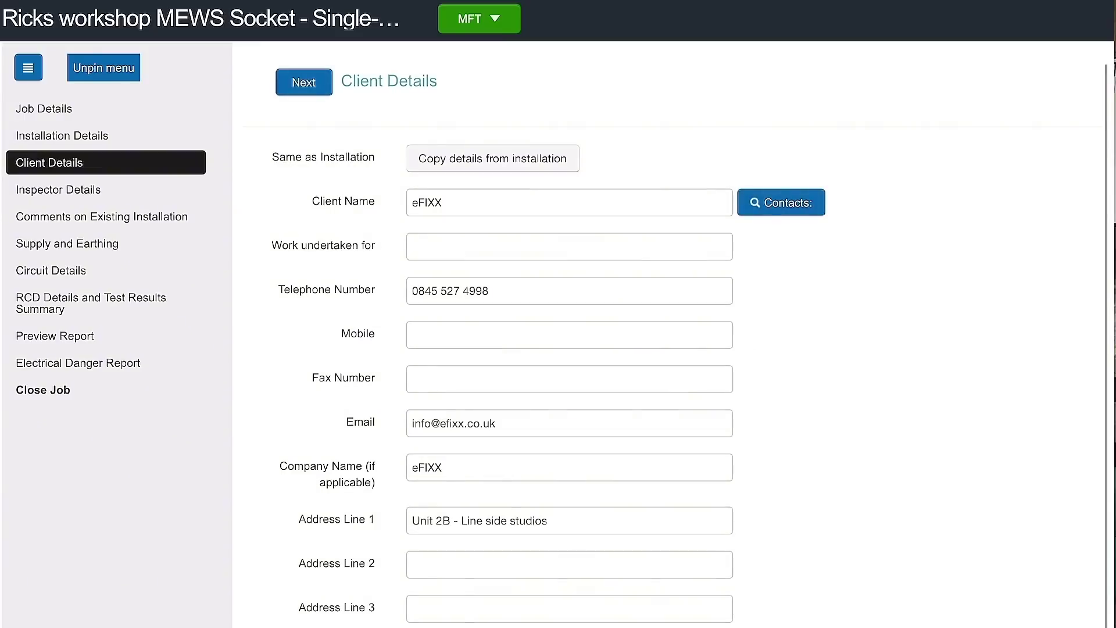
{"action": "scroll", "coordinate": [675, 359], "scroll_direction": "down", "scroll_amount": 4}
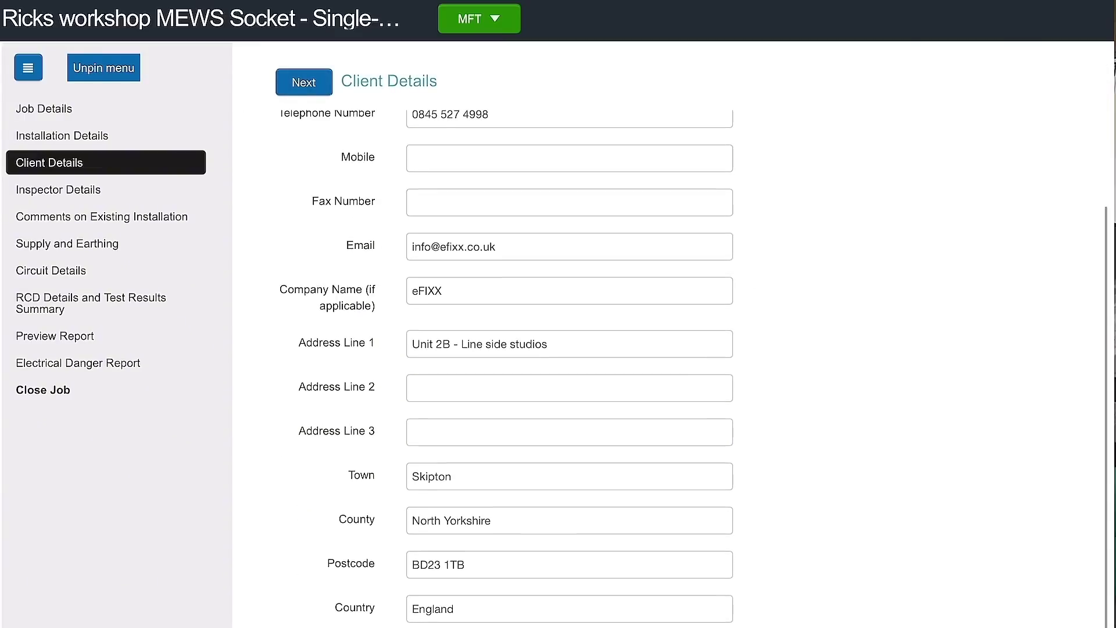
{"action": "left_click", "coordinate": [58, 189]}
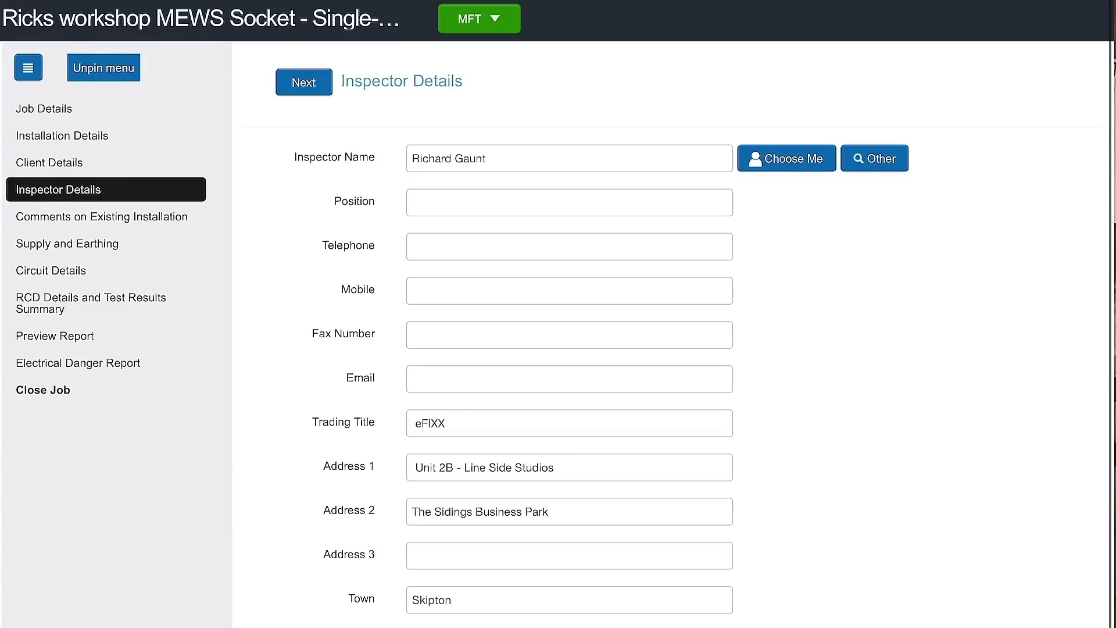
{"action": "left_click", "coordinate": [874, 158]}
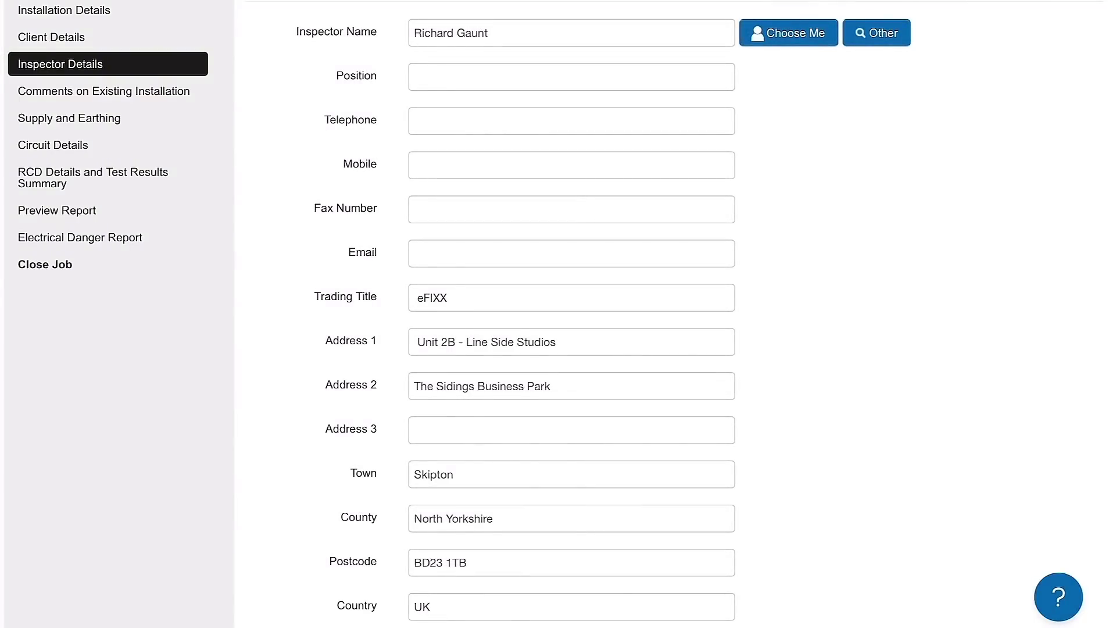
{"action": "scroll", "coordinate": [558, 314], "scroll_direction": "down", "scroll_amount": 7}
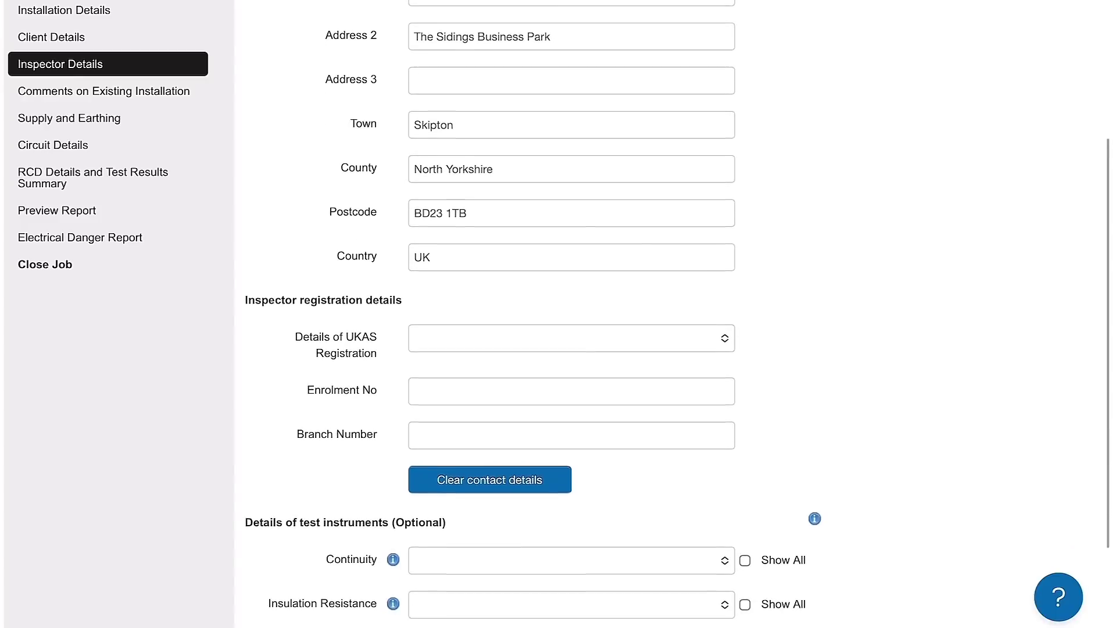
{"action": "scroll", "coordinate": [558, 314], "scroll_direction": "down", "scroll_amount": 2}
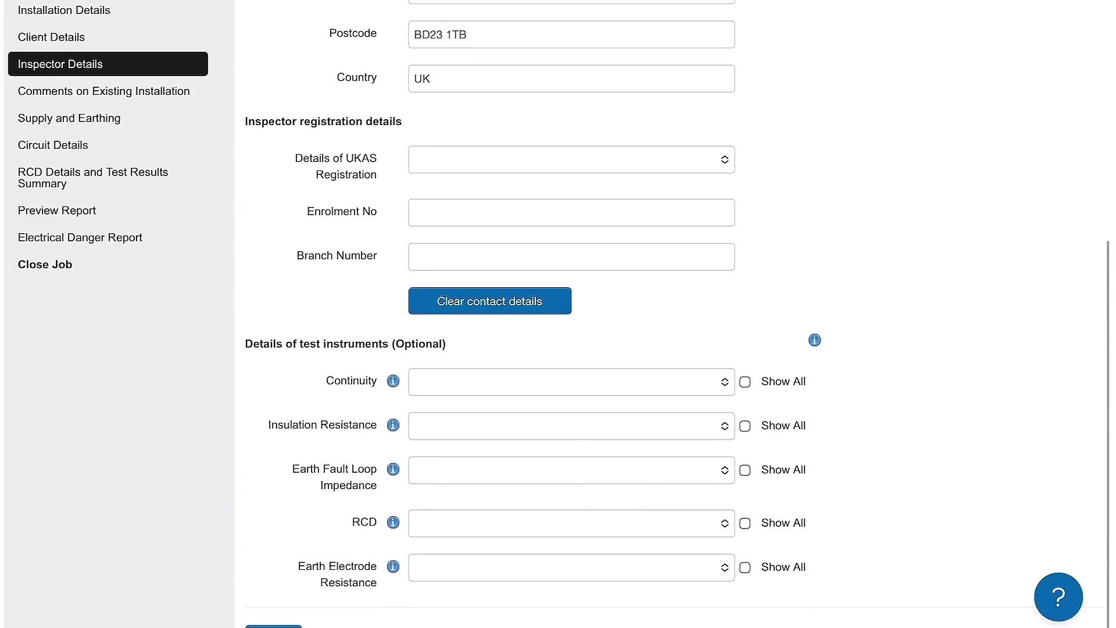
{"action": "scroll", "coordinate": [558, 314], "scroll_direction": "down", "scroll_amount": 1}
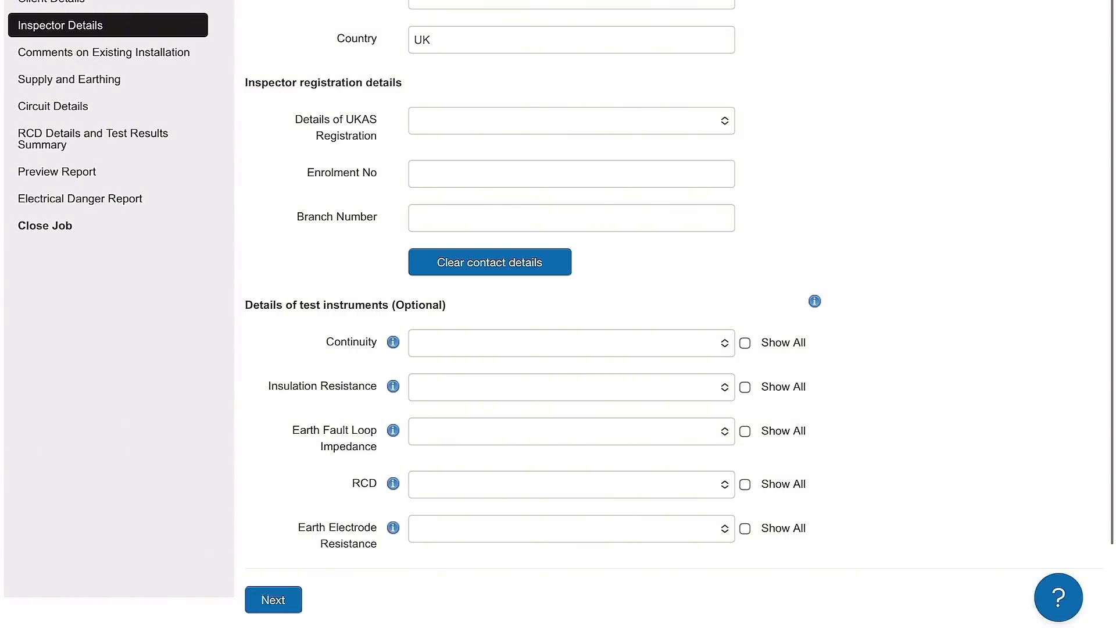
Pass the comments on the existing installation and review the supply and earthing section, including earthing system and bonding
{"action": "left_click", "coordinate": [274, 599]}
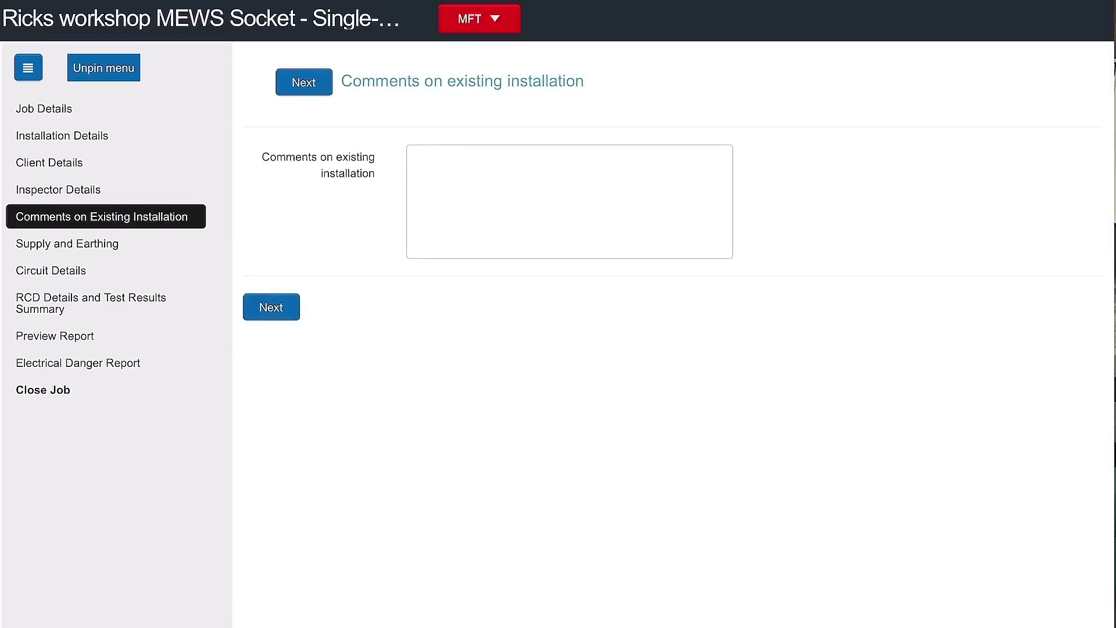
{"action": "left_click", "coordinate": [270, 307]}
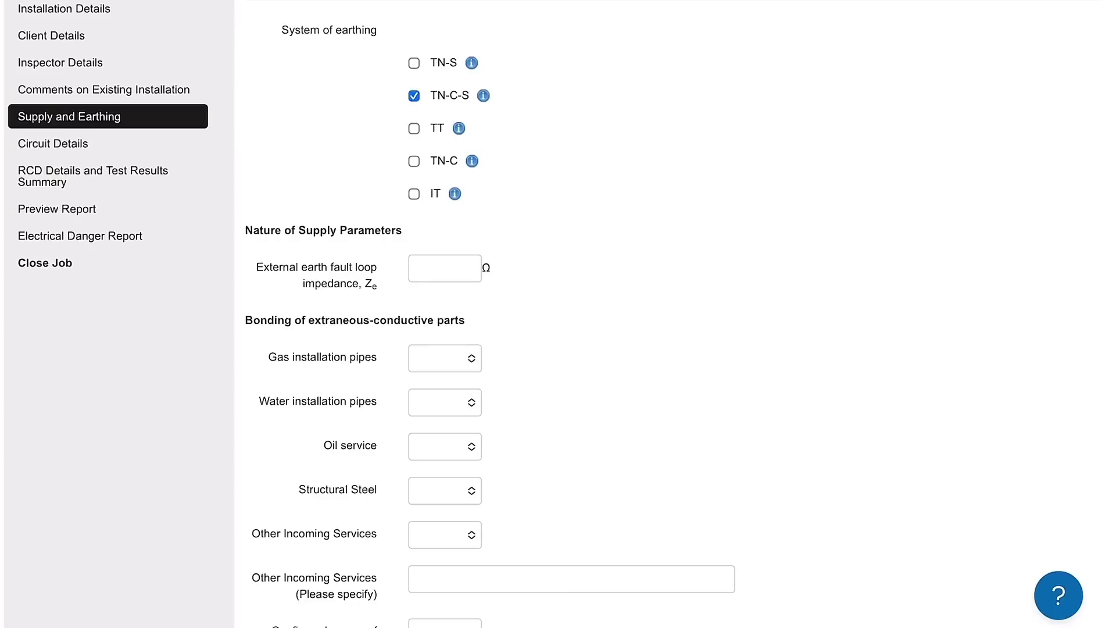
{"action": "scroll", "coordinate": [677, 317], "scroll_direction": "down", "scroll_amount": 2}
{"action": "scroll", "coordinate": [676, 317], "scroll_direction": "up", "scroll_amount": 1}
Review the circuit details, from distribution board, protective device and conductors through the test result fields to the AFDD entries
{"action": "left_click", "coordinate": [53, 143]}
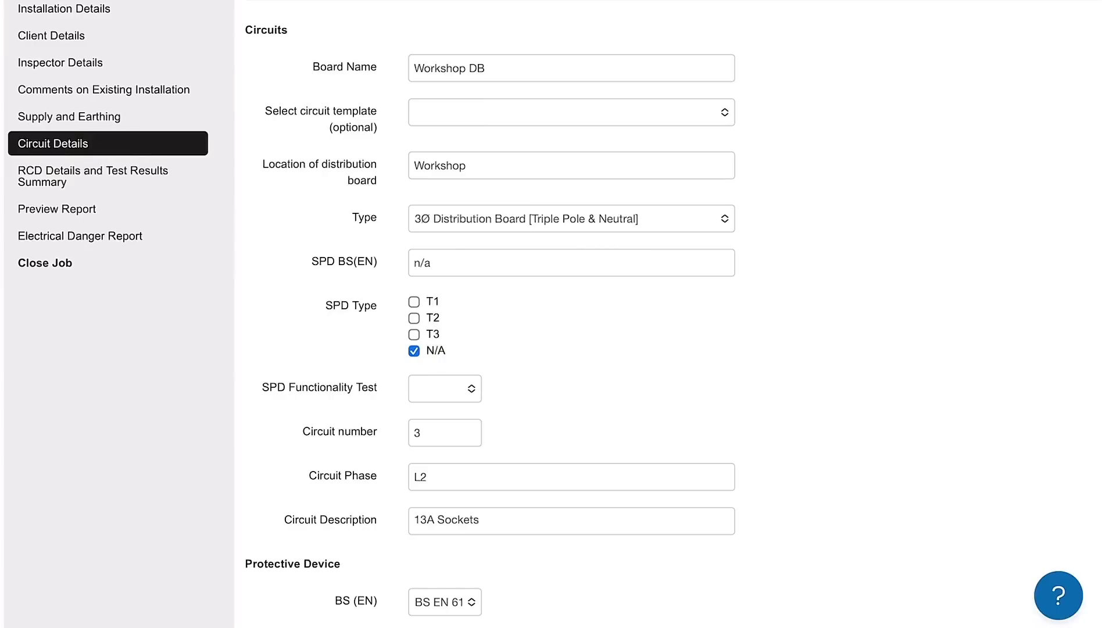
{"action": "scroll", "coordinate": [674, 314], "scroll_direction": "down", "scroll_amount": 6}
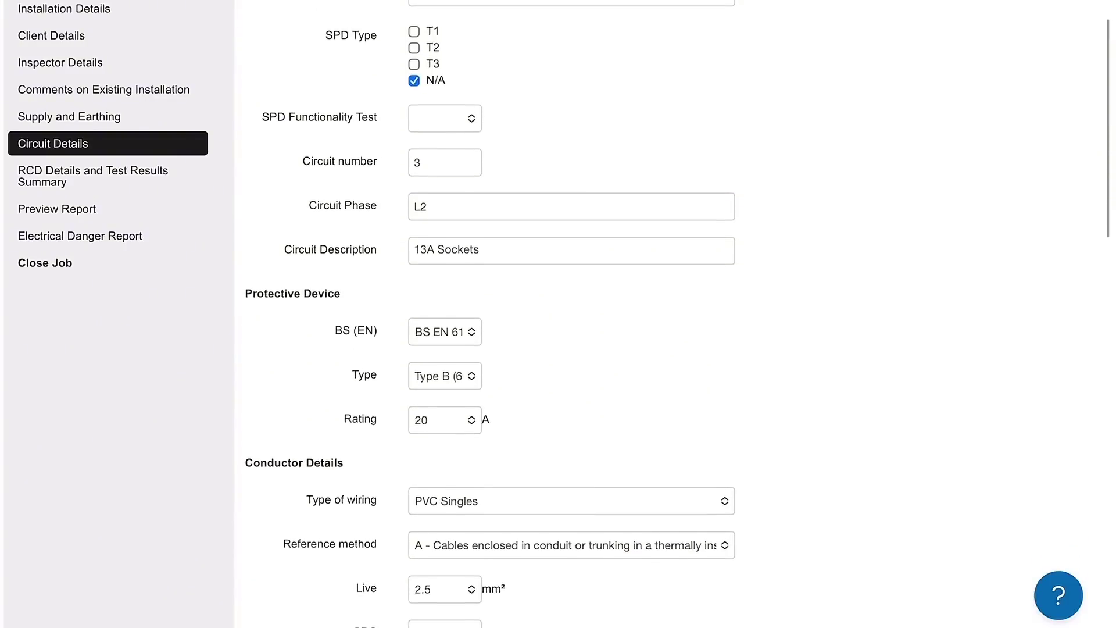
{"action": "scroll", "coordinate": [675, 314], "scroll_direction": "down", "scroll_amount": 2}
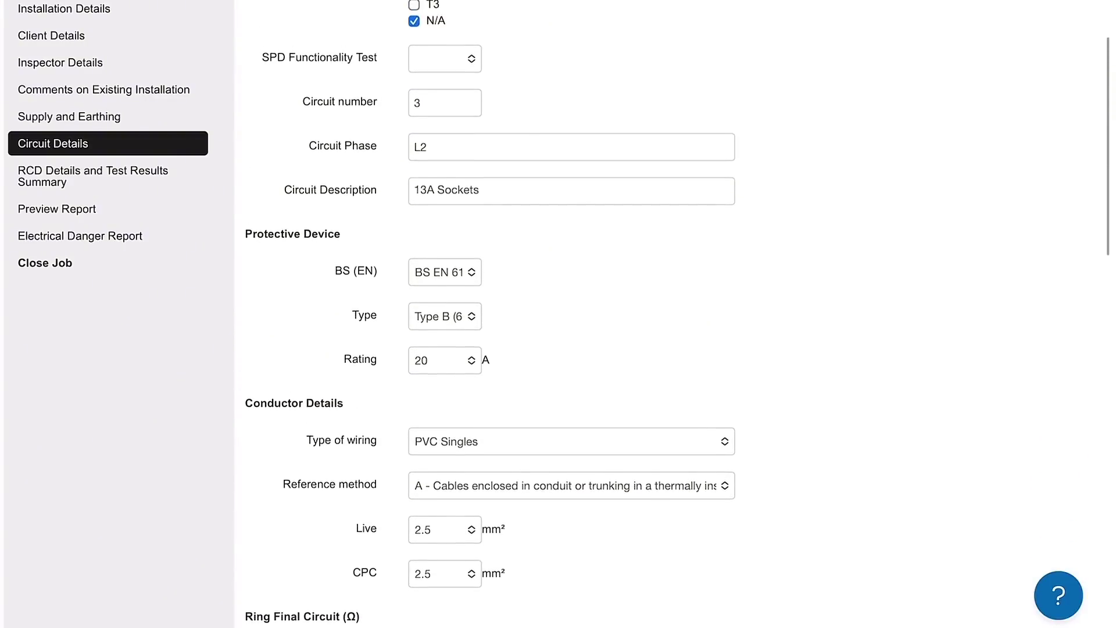
{"action": "scroll", "coordinate": [674, 314], "scroll_direction": "up", "scroll_amount": 2}
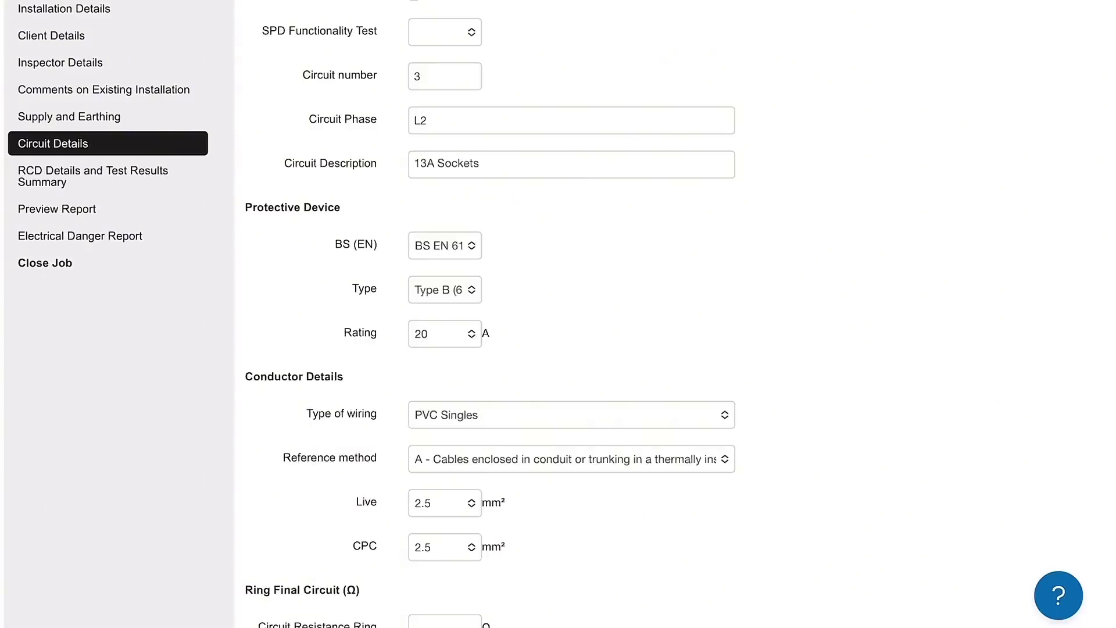
{"action": "scroll", "coordinate": [669, 313], "scroll_direction": "down", "scroll_amount": 6}
{"action": "scroll", "coordinate": [499, 314], "scroll_direction": "down", "scroll_amount": 4}
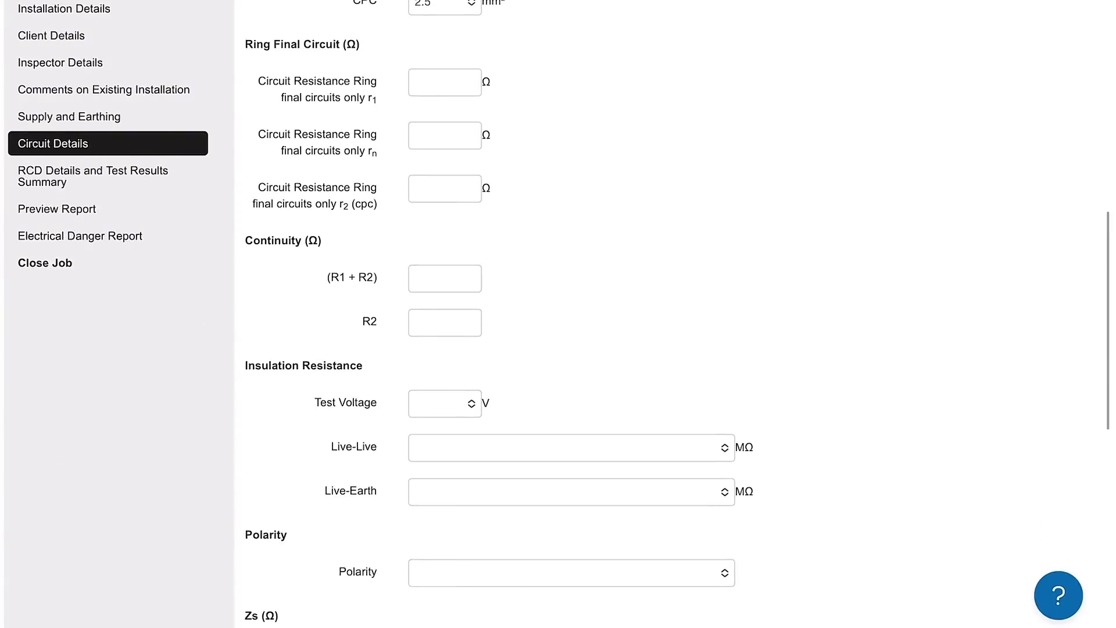
{"action": "scroll", "coordinate": [500, 313], "scroll_direction": "down", "scroll_amount": 5}
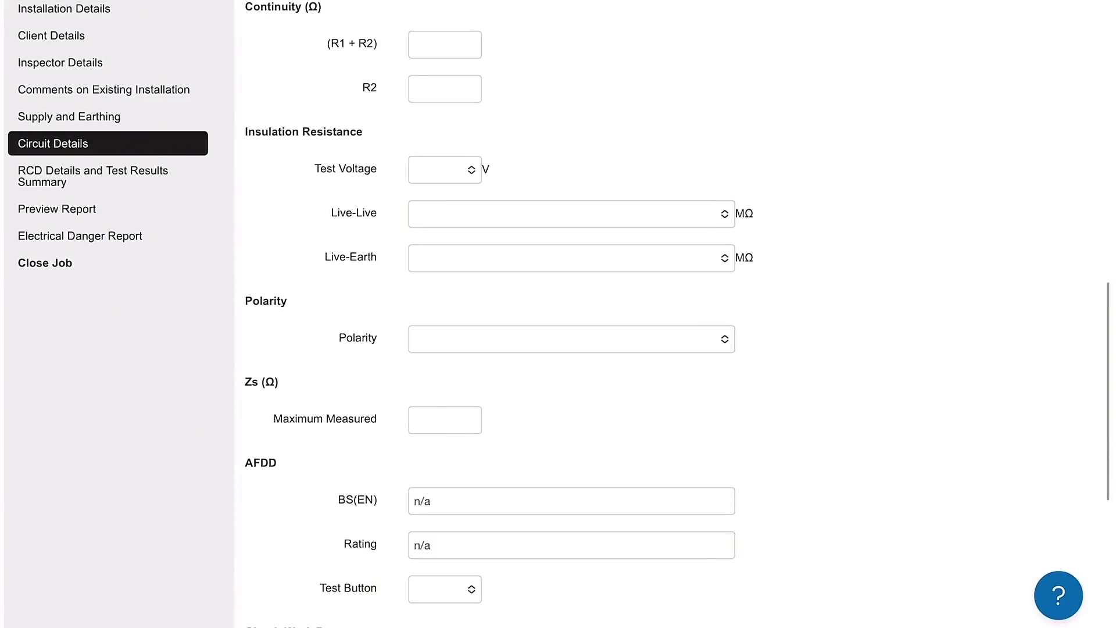
{"action": "scroll", "coordinate": [500, 314], "scroll_direction": "down", "scroll_amount": 2}
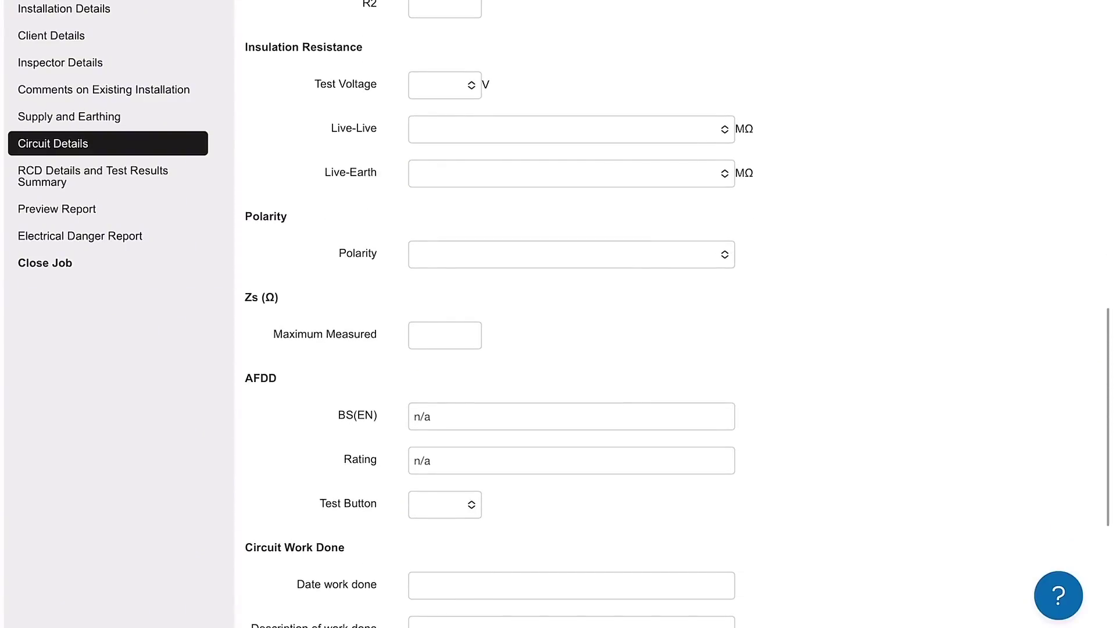